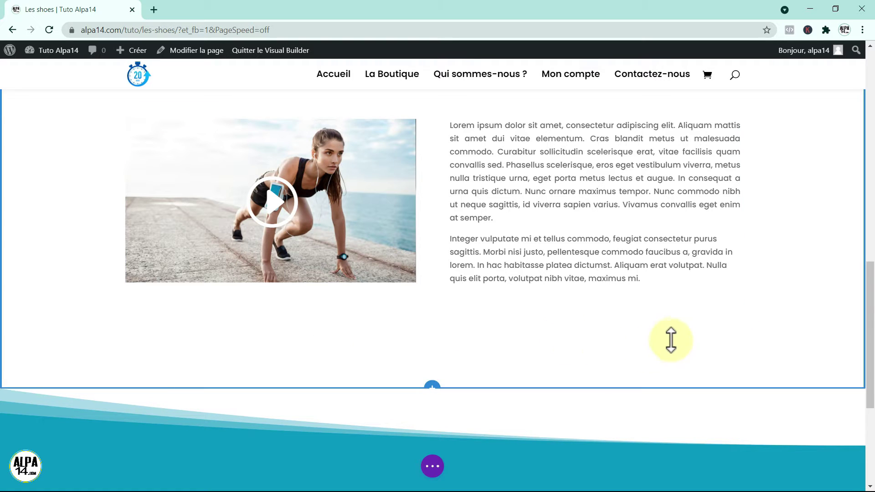
Step: Insert a single-column row below the video and text row and add a Galerie module to it
mouse_move(673, 338)
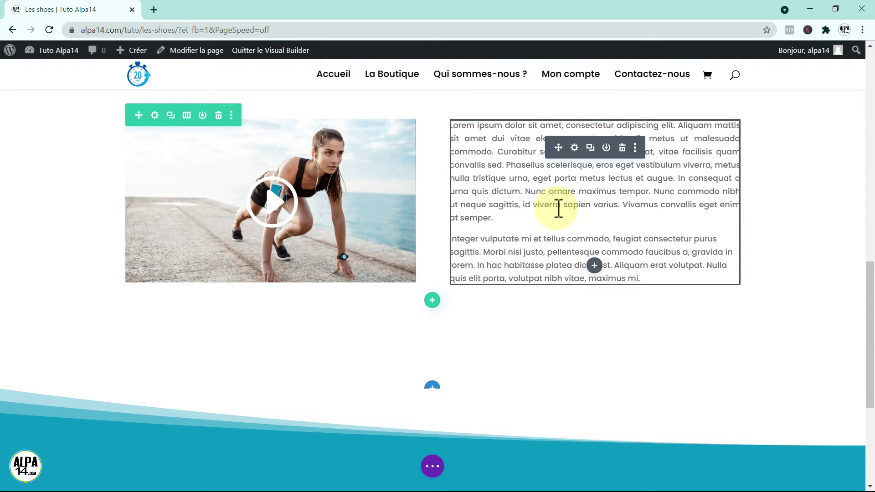
left_click(432, 301)
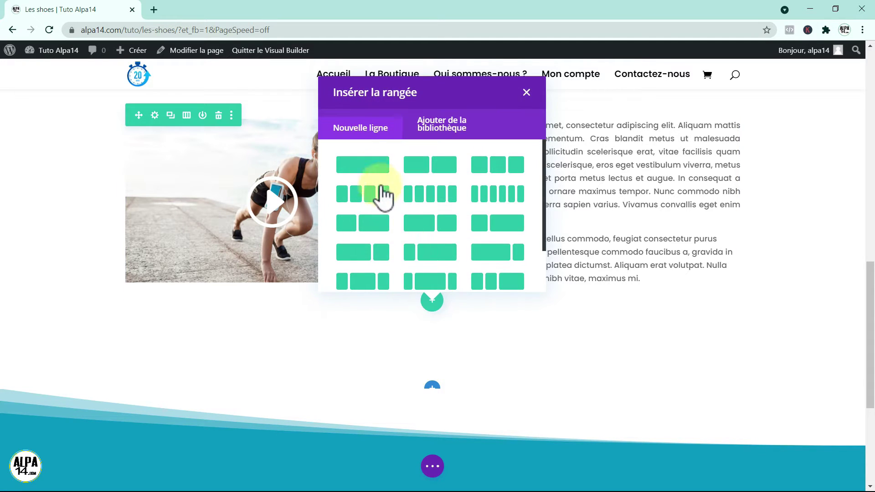
left_click(362, 165)
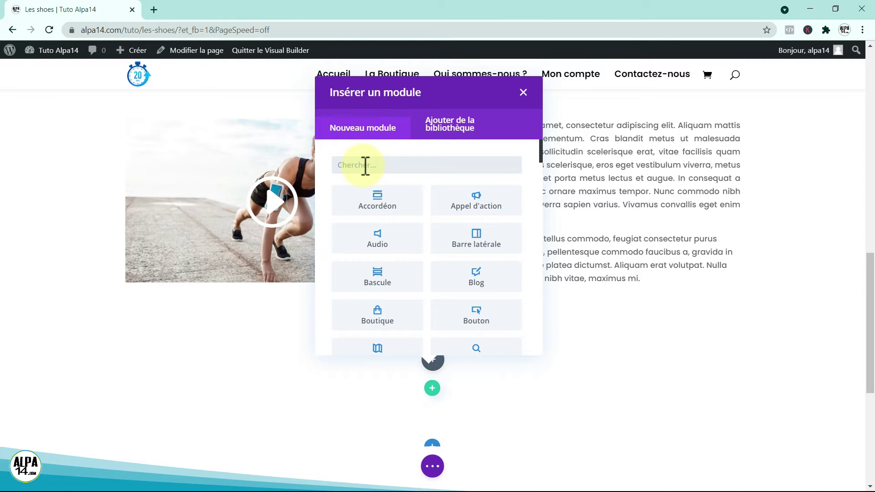
type("galerie")
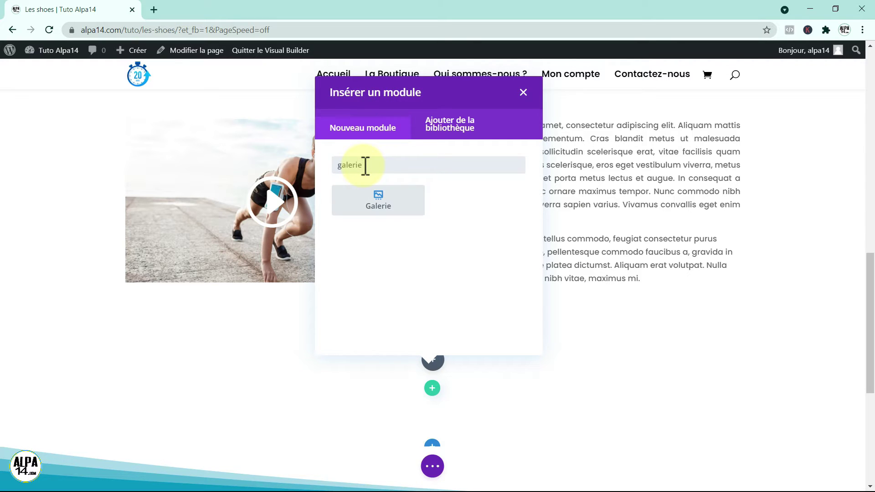
left_click(380, 204)
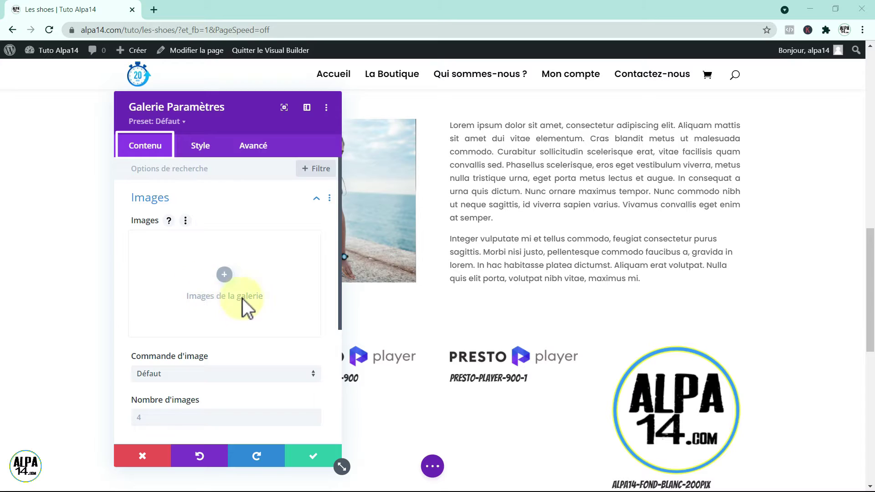
Step: Add the eight running photos from the first row of the media library to the gallery
left_click(224, 274)
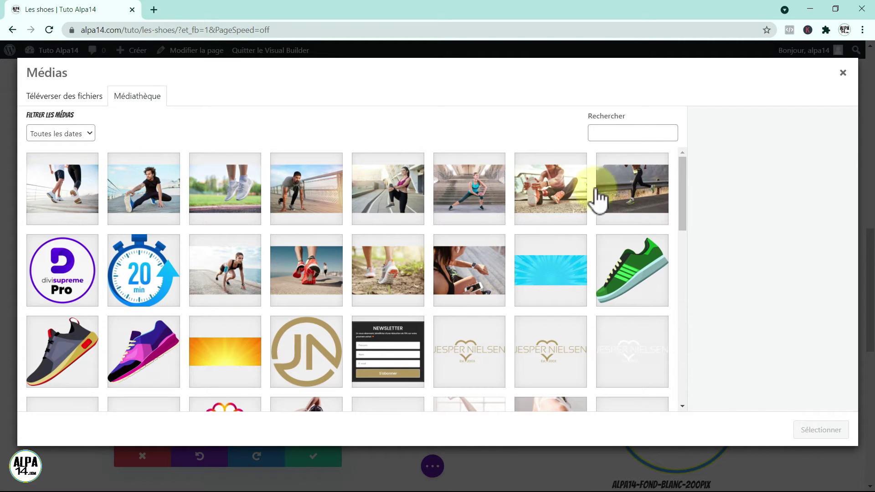
left_click(612, 179)
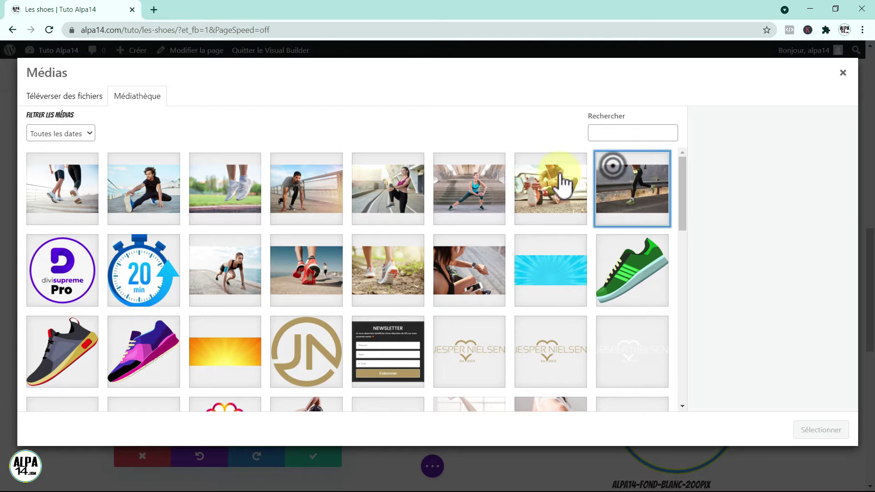
left_click(553, 178)
left_click(455, 173)
left_click(373, 175)
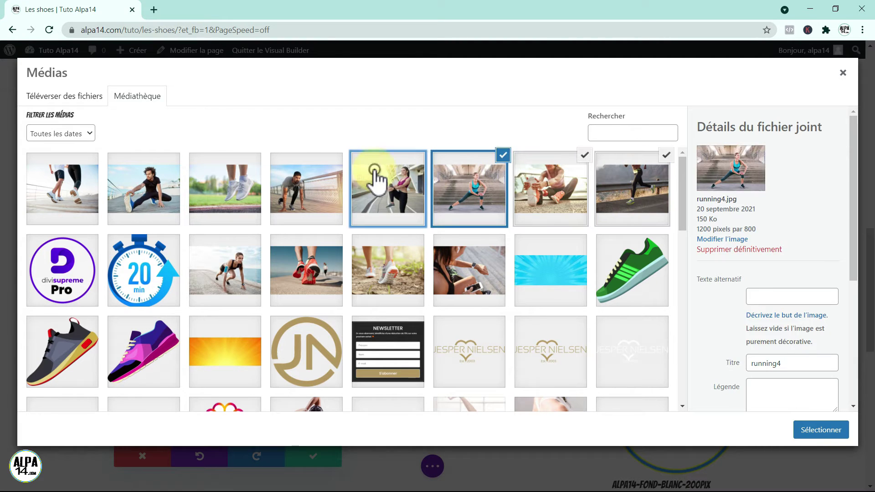
left_click(294, 173)
left_click(224, 180)
left_click(121, 182)
left_click(59, 179)
left_click(823, 430)
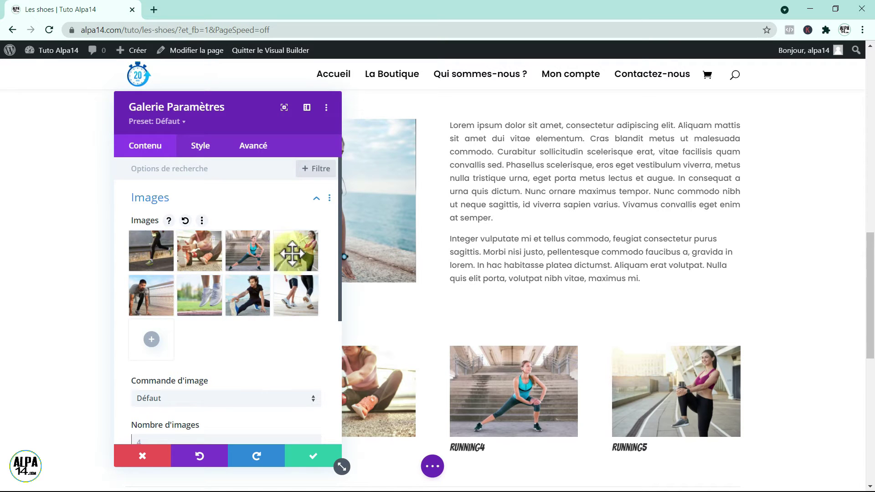
Step: Reorder the gallery images so running8 is second and running5 third, and set the number of images to 8
left_click_drag(296, 248, 250, 293)
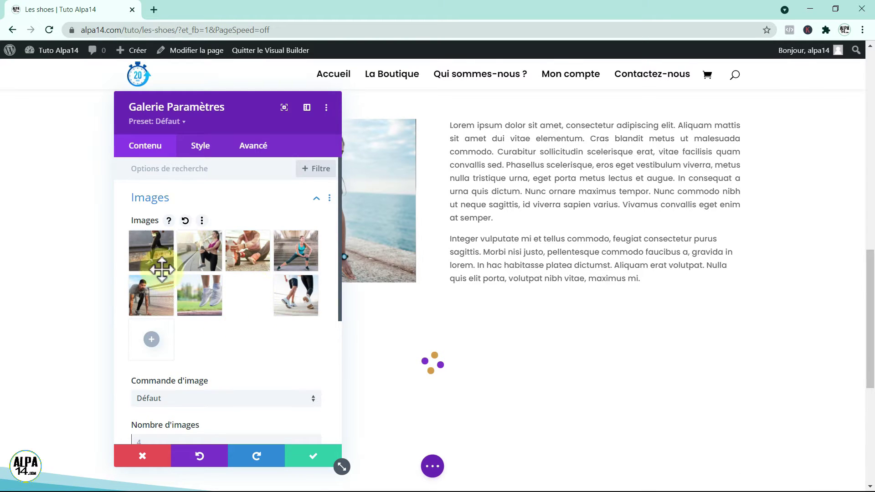
left_click_drag(293, 344, 311, 238)
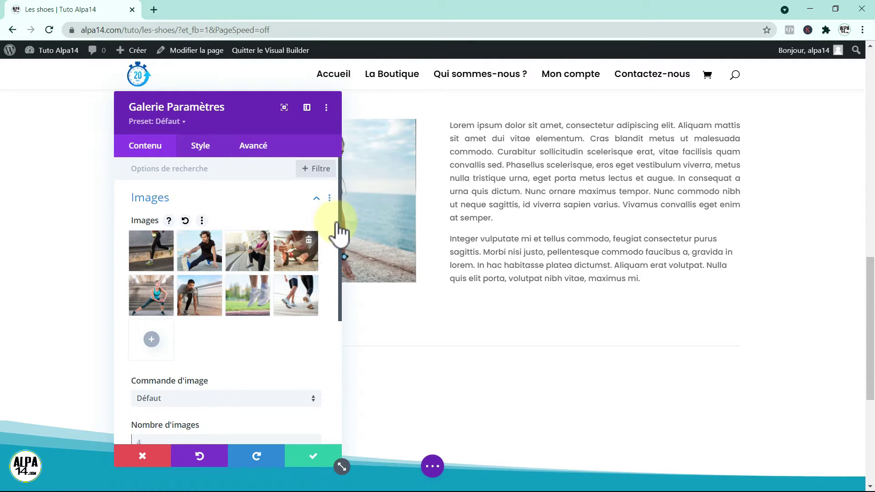
left_click_drag(339, 223, 343, 303)
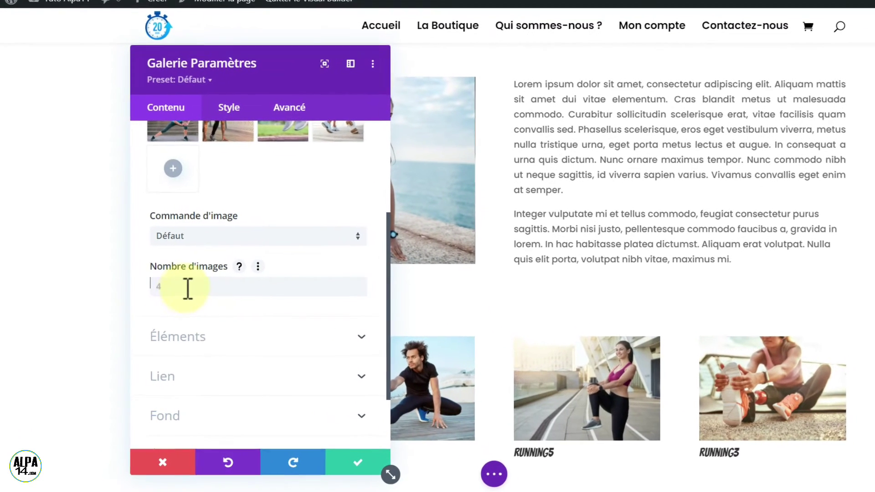
left_click(159, 302)
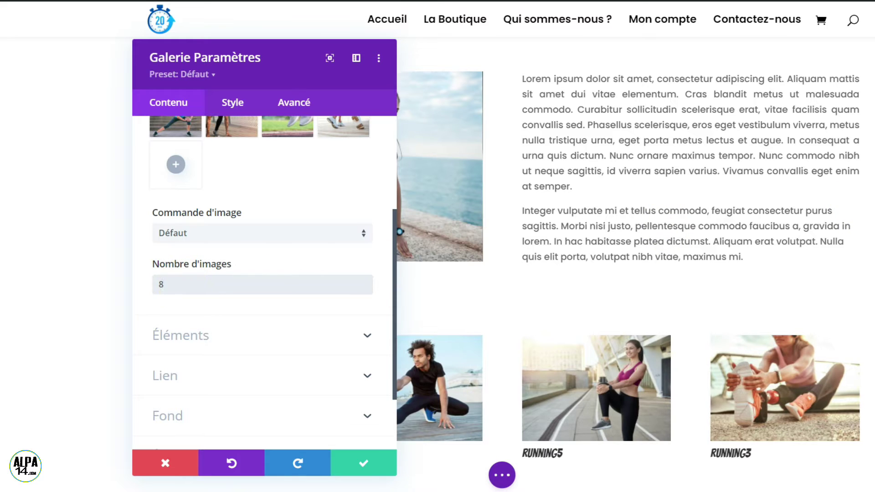
scroll(706, 225, "down", 5)
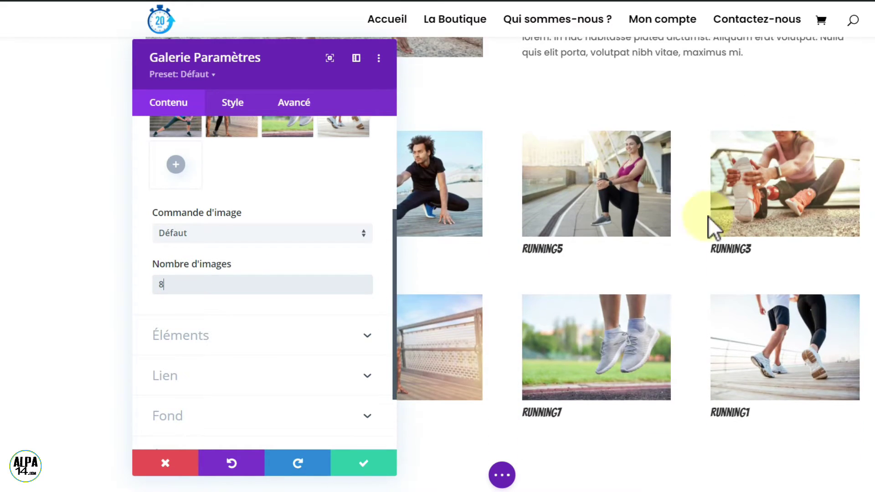
Step: Turn off the title and caption display and the pagination for the gallery, and save the module's changes
left_click_drag(296, 62, 177, 48)
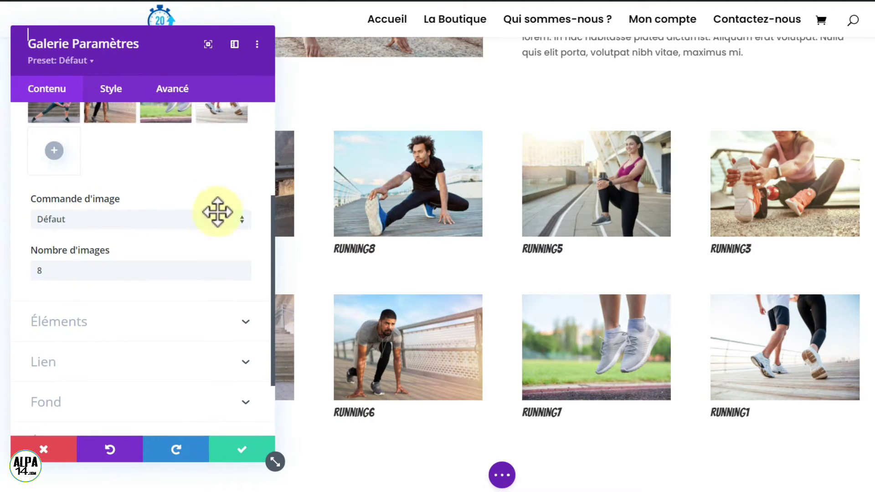
left_click(233, 322)
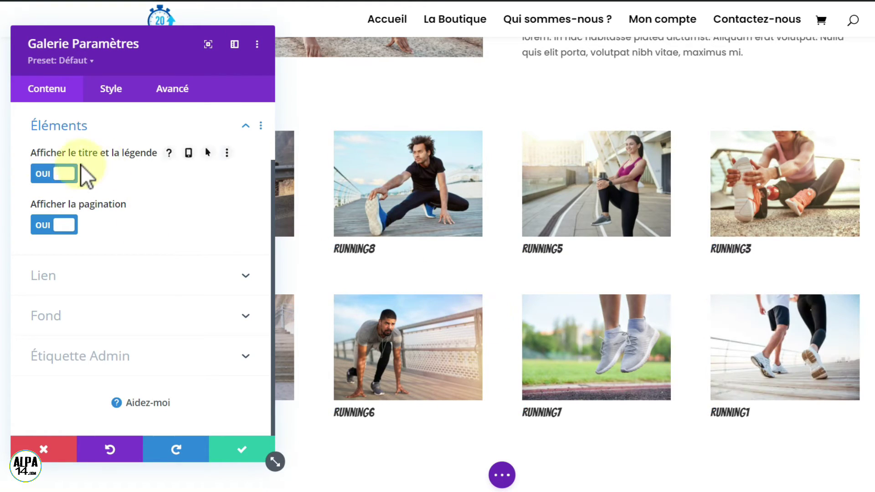
left_click(40, 169)
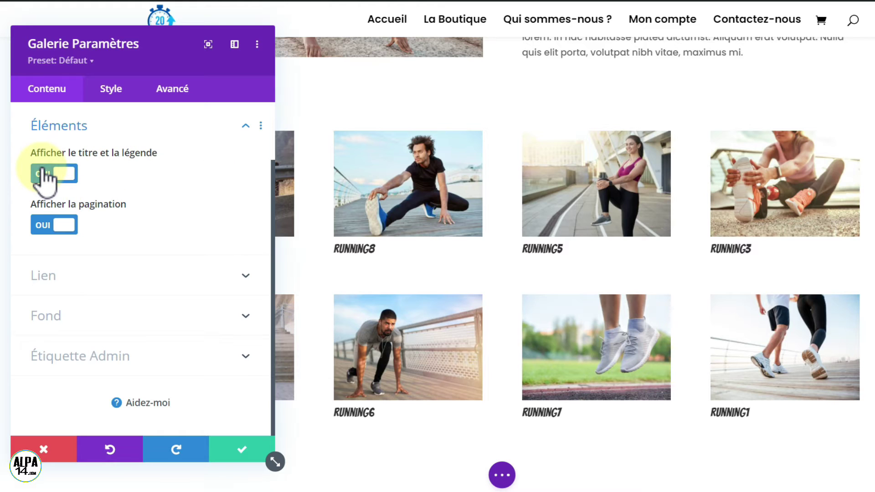
left_click(44, 225)
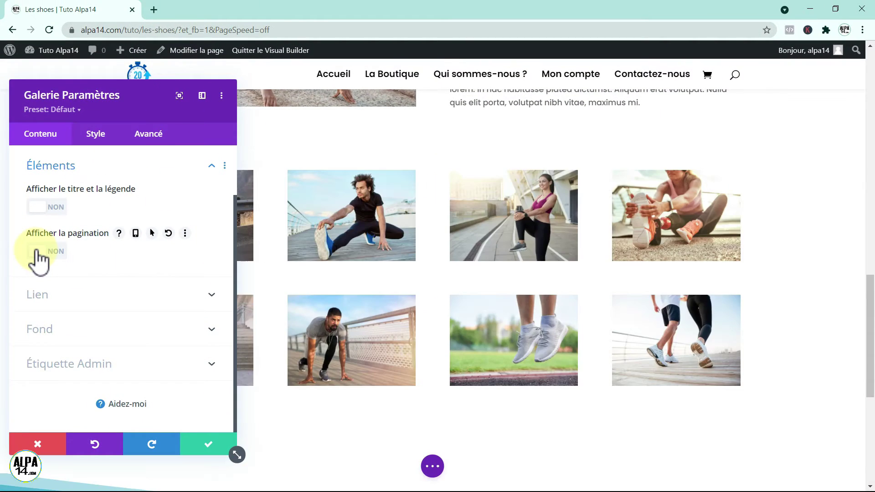
left_click(209, 443)
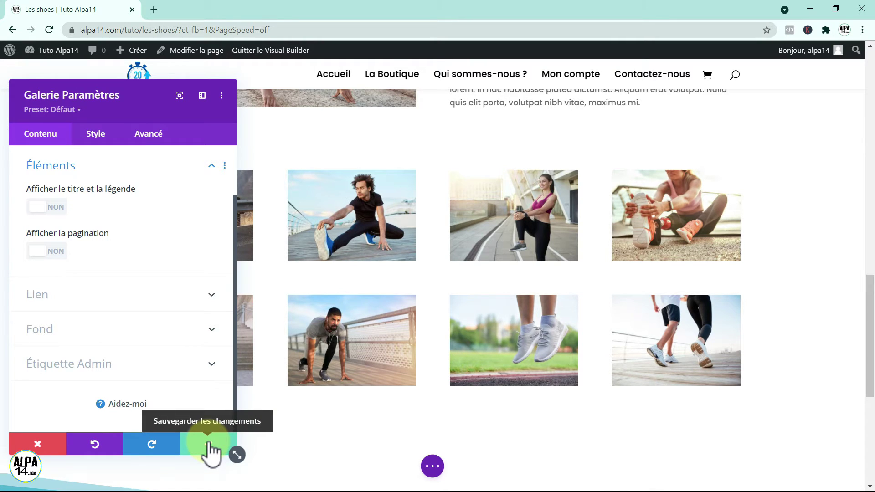
left_click(209, 443)
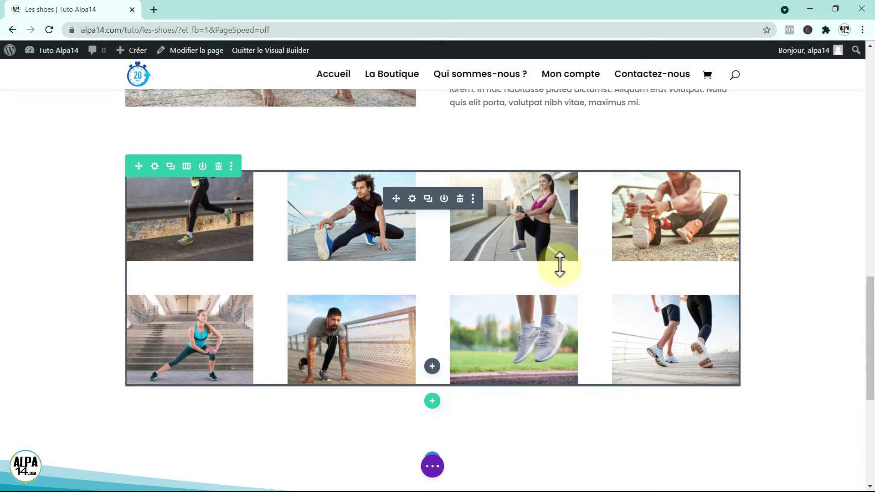
Step: Enable the custom gutter width on the gallery's row, set the column spacing to 1, and save the changes
left_click(155, 167)
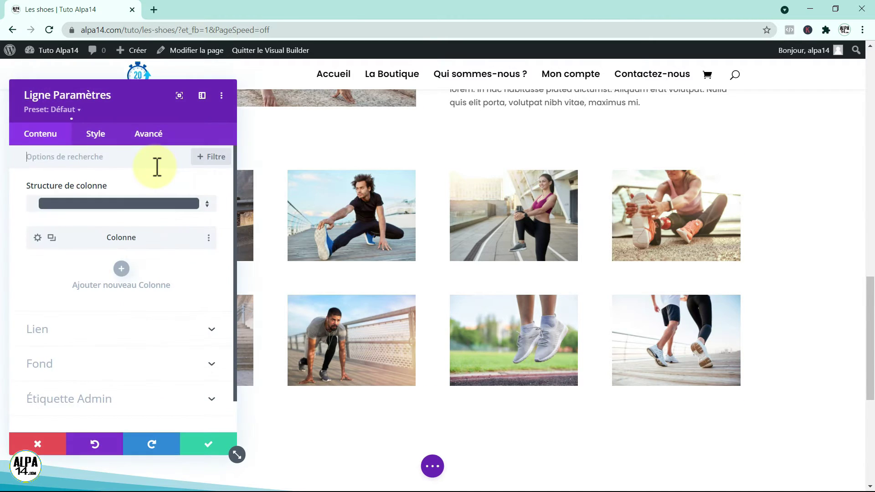
left_click(94, 134)
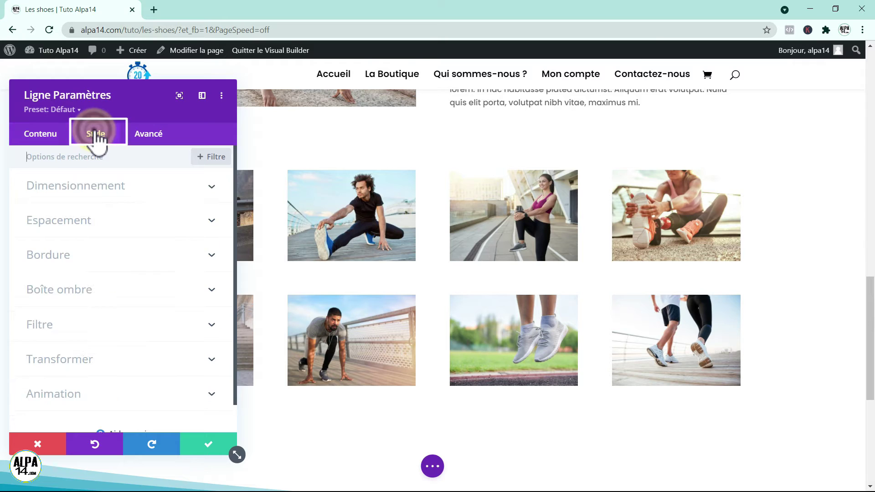
left_click(121, 186)
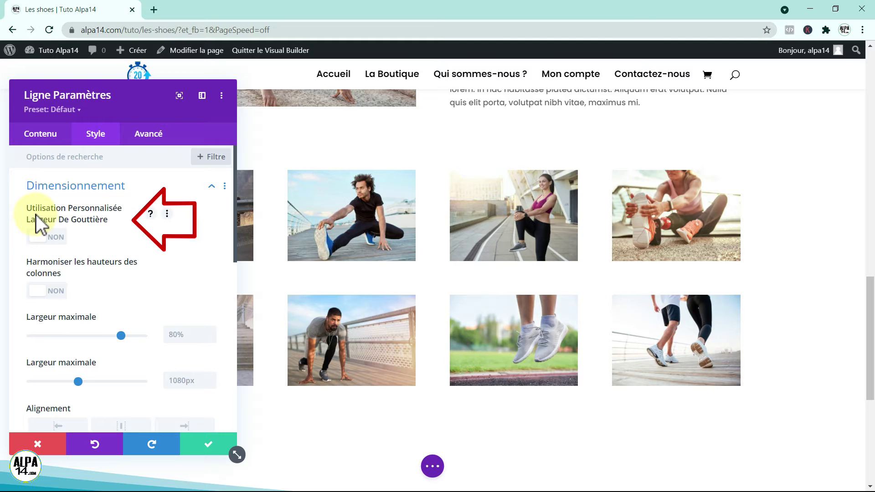
left_click(53, 235)
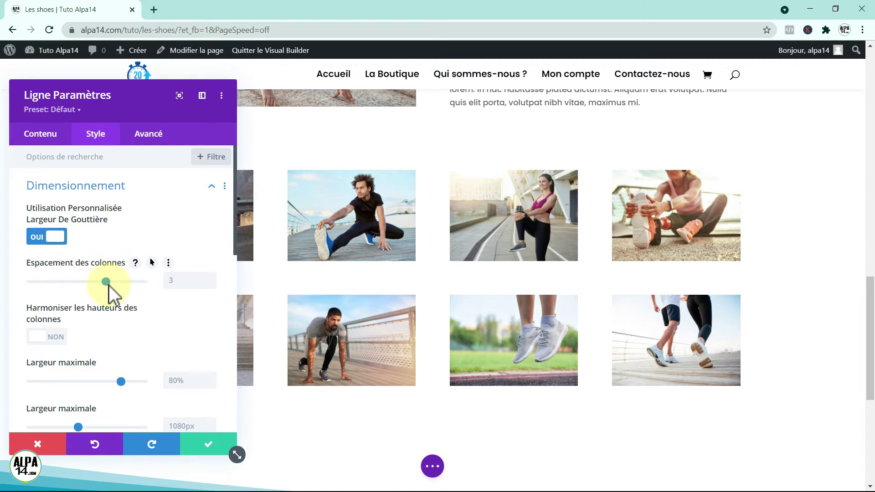
left_click(81, 282)
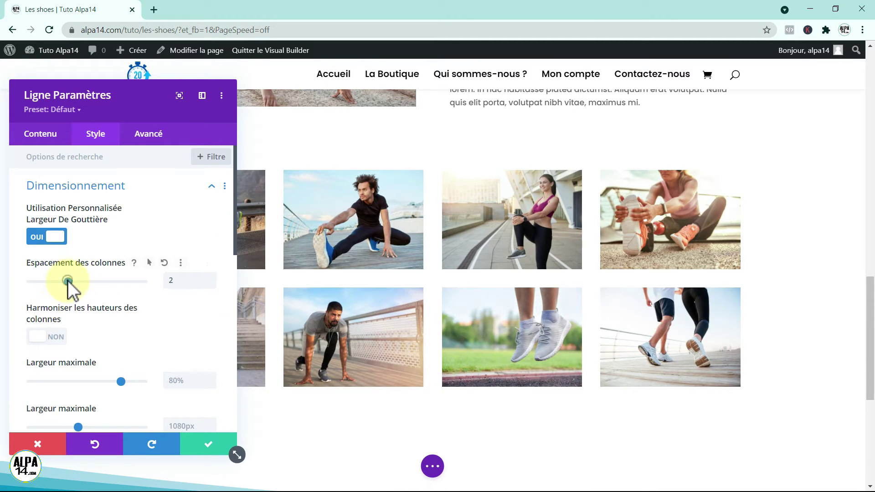
left_click(45, 283)
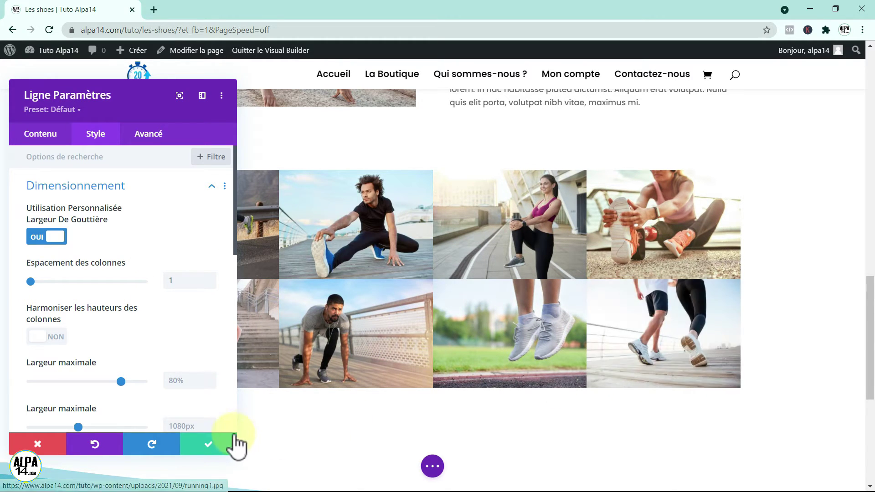
left_click(207, 443)
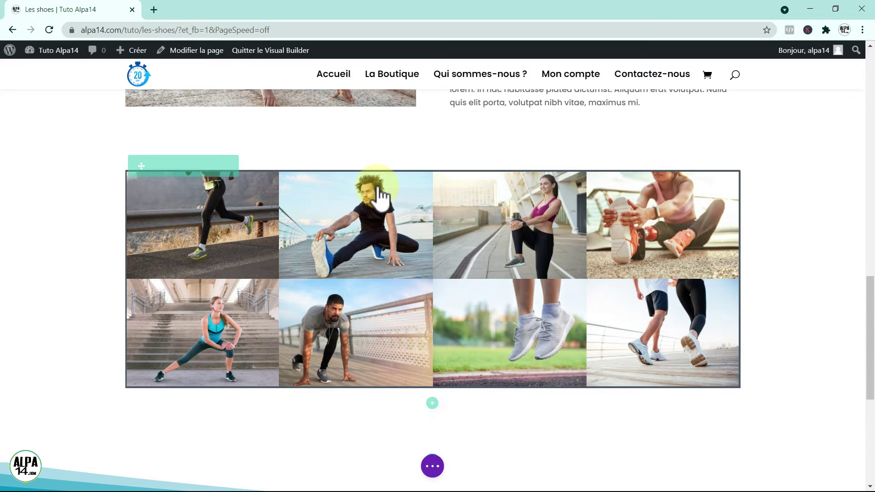
Step: Give the gallery module's images a border 2px wide with a transparent colour
mouse_move(412, 205)
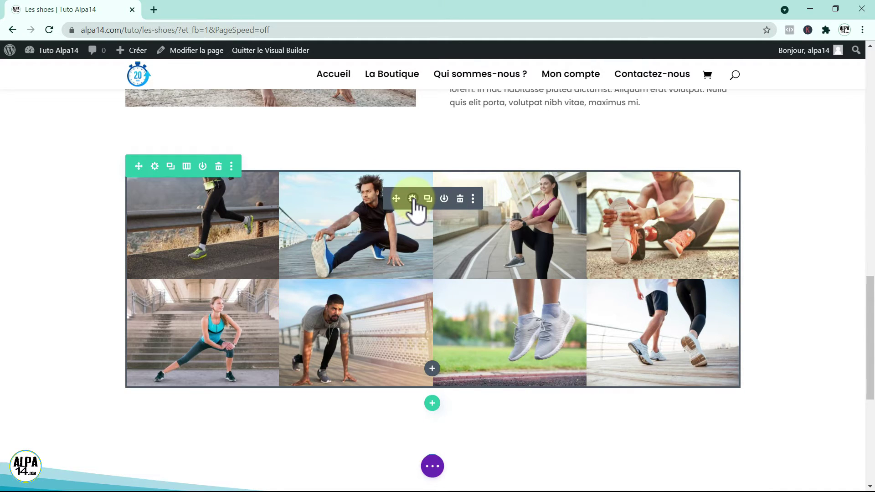
left_click(412, 199)
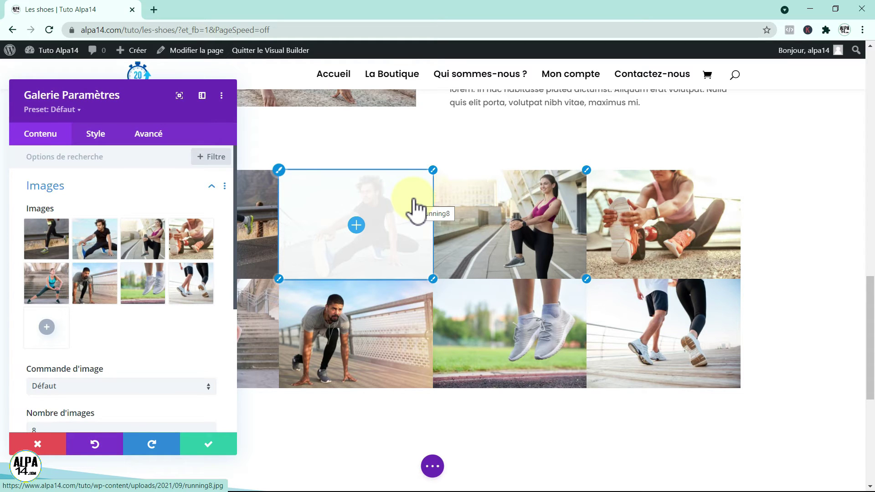
left_click(95, 135)
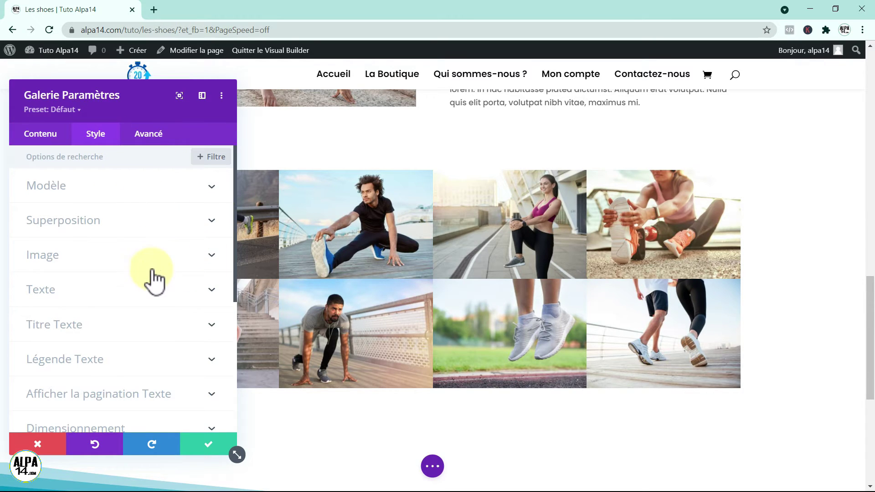
scroll(120, 263, "down", 2)
scroll(122, 269, "down", 2)
left_click(142, 292)
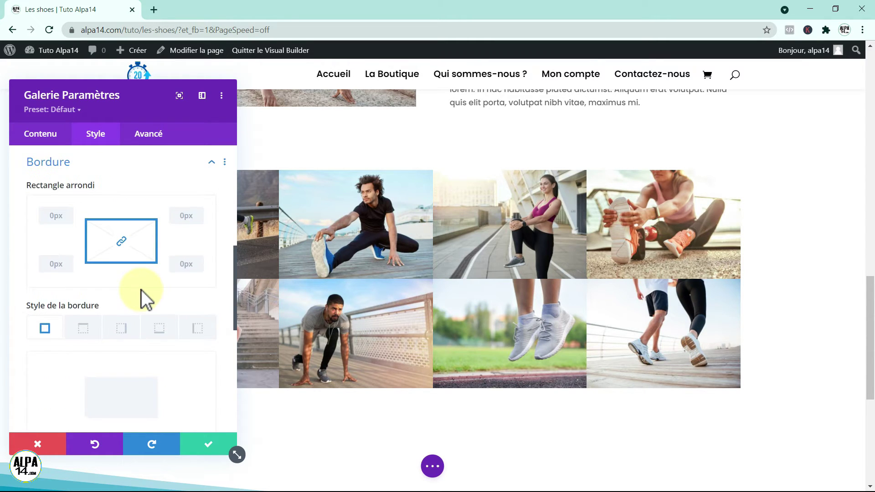
scroll(151, 296, "down", 3)
scroll(119, 318, "down", 1)
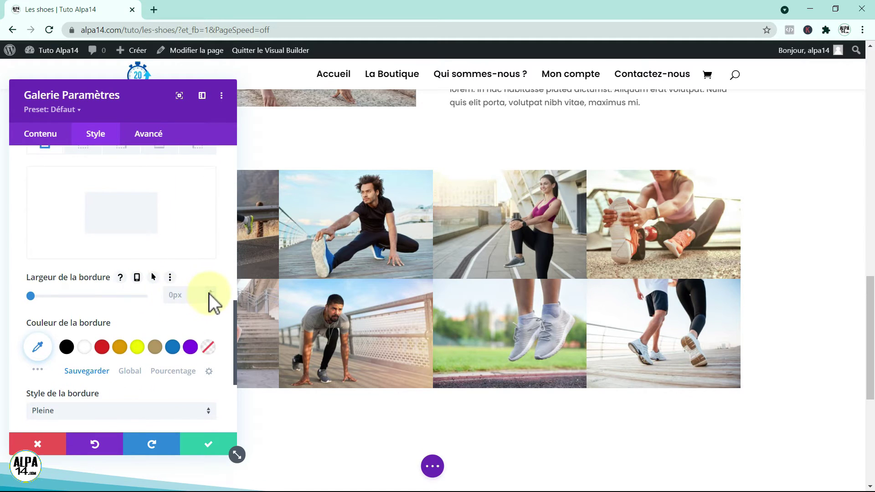
left_click(210, 291)
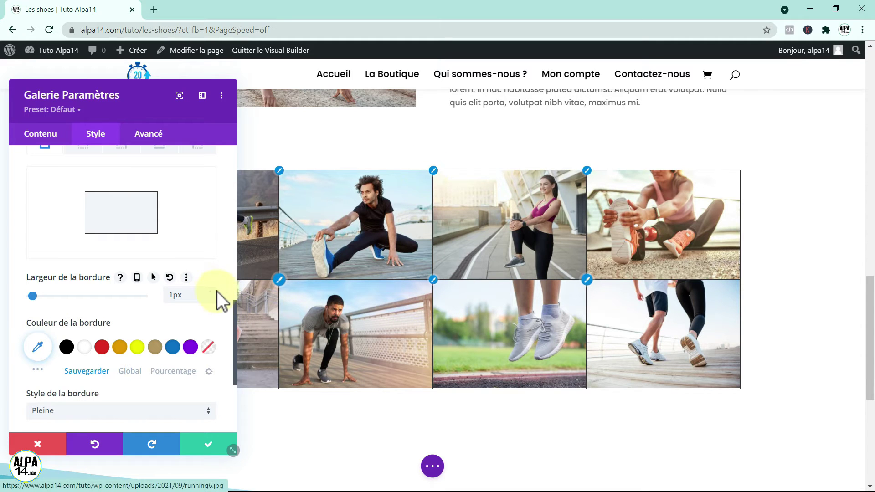
left_click(211, 289)
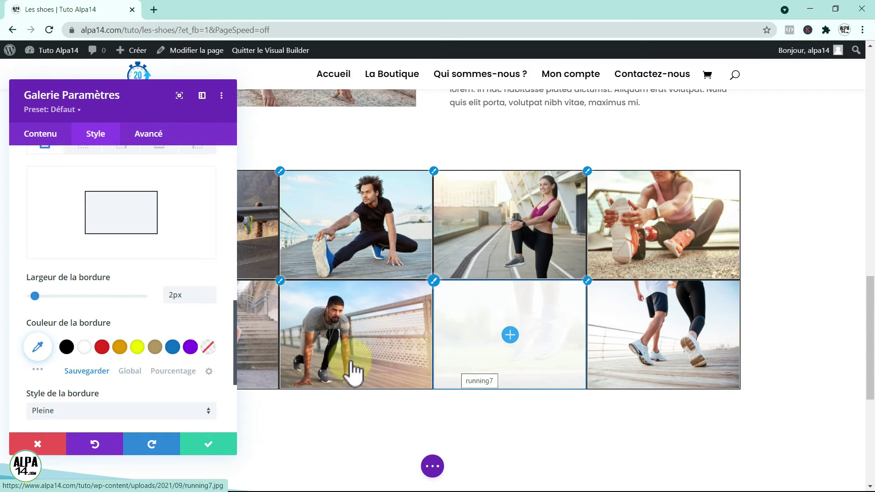
left_click(208, 347)
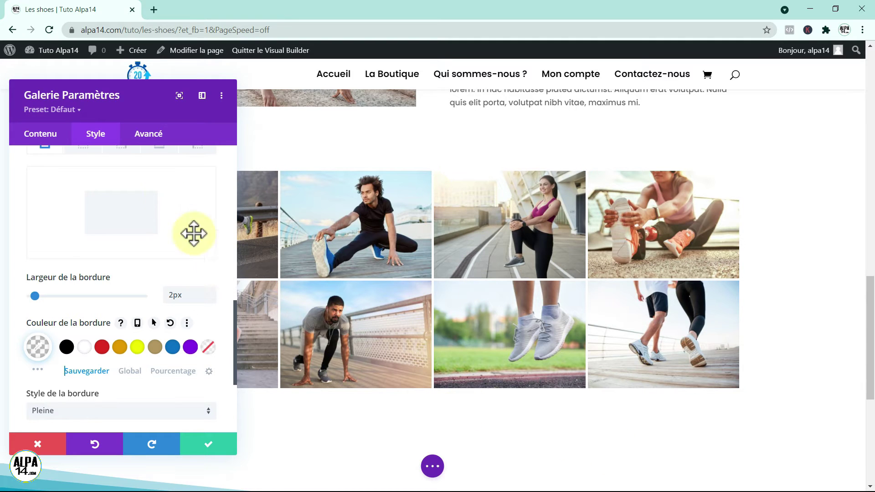
Step: Set the gallery's overlay background colour (Couleur de fond de superposition) to the blue #0c71c3
left_click(142, 93)
left_click_drag(251, 159, 742, 99)
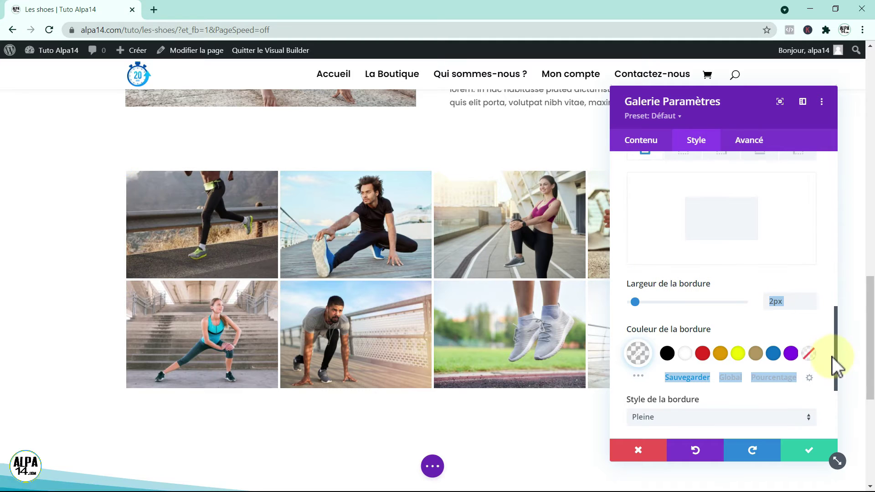
left_click_drag(840, 376, 839, 212)
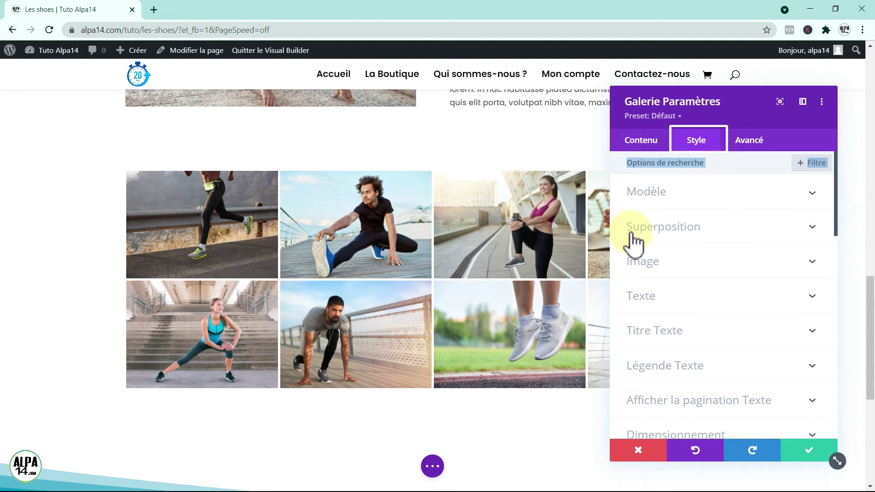
left_click(780, 228)
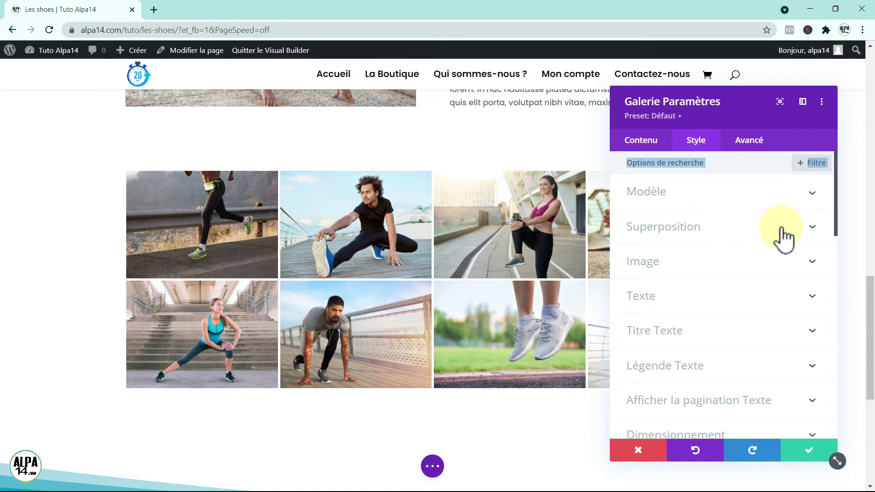
left_click(800, 230)
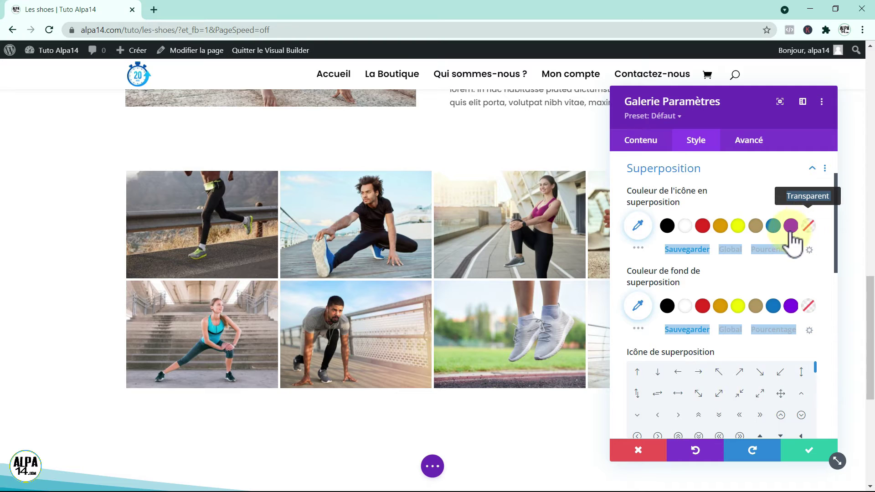
left_click(684, 230)
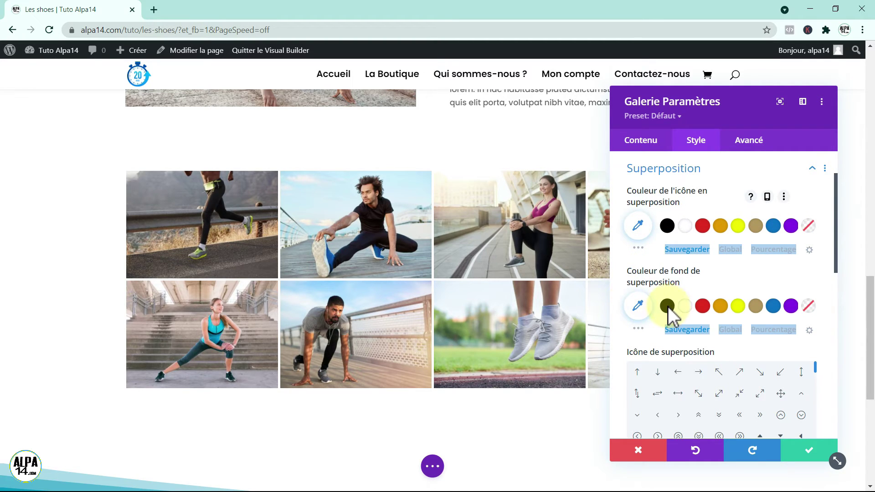
left_click(773, 309)
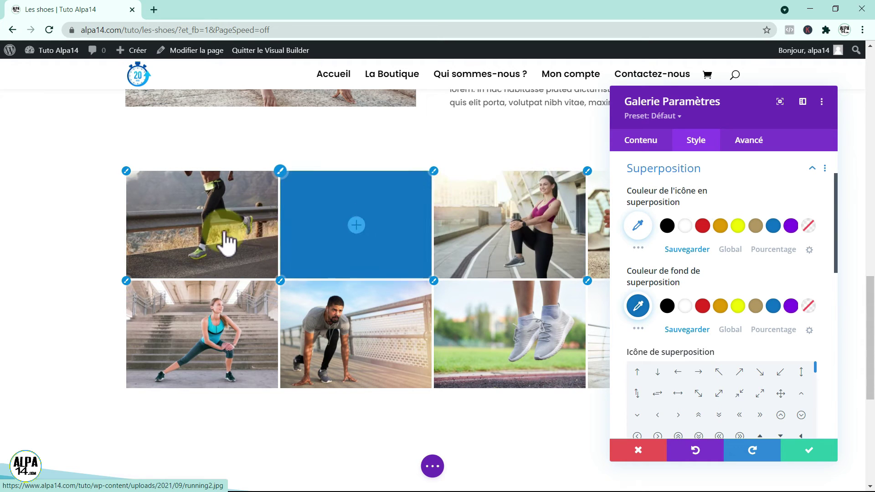
Step: Lower the opacity of the gallery's blue overlay background to 0.51
left_click(640, 305)
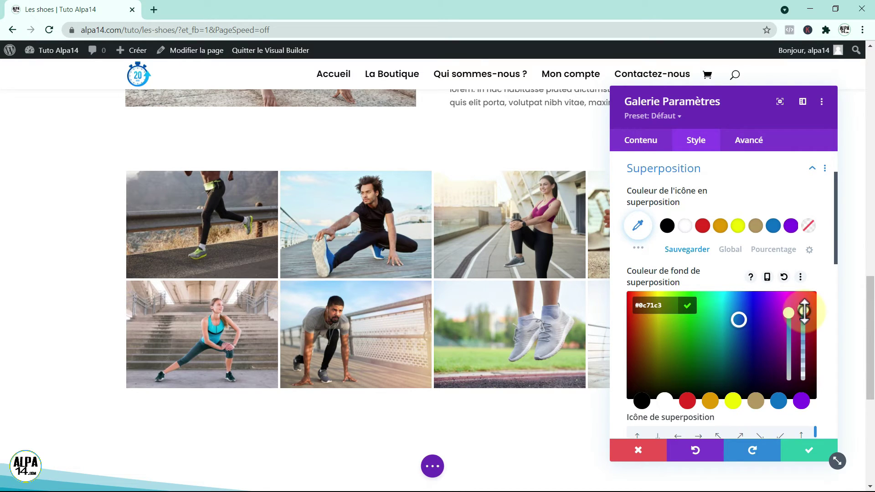
left_click_drag(803, 309, 804, 327)
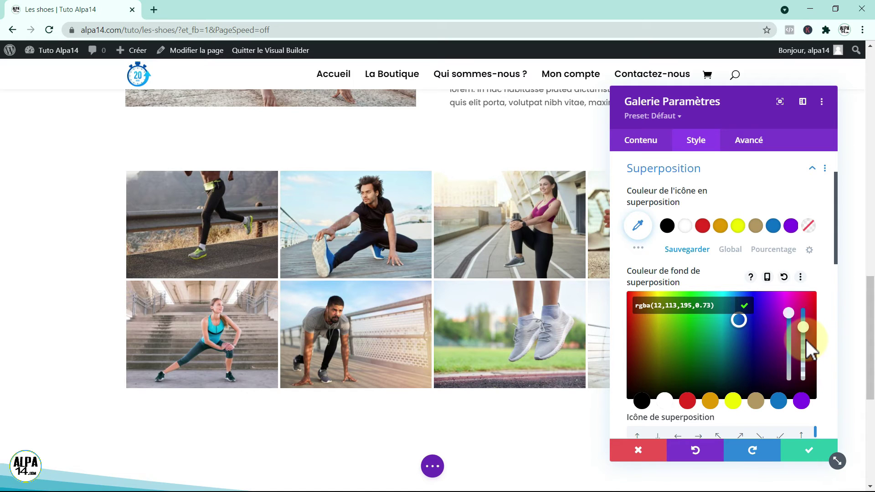
left_click_drag(804, 332, 803, 344)
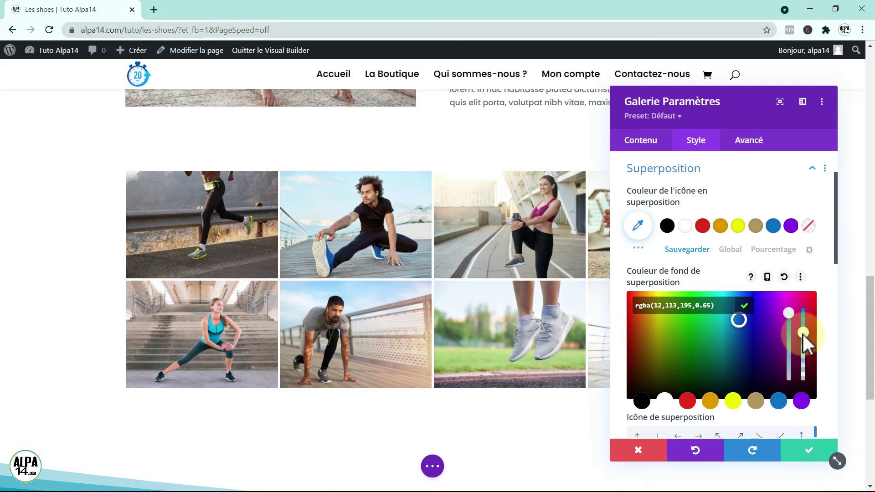
left_click_drag(802, 340, 804, 339)
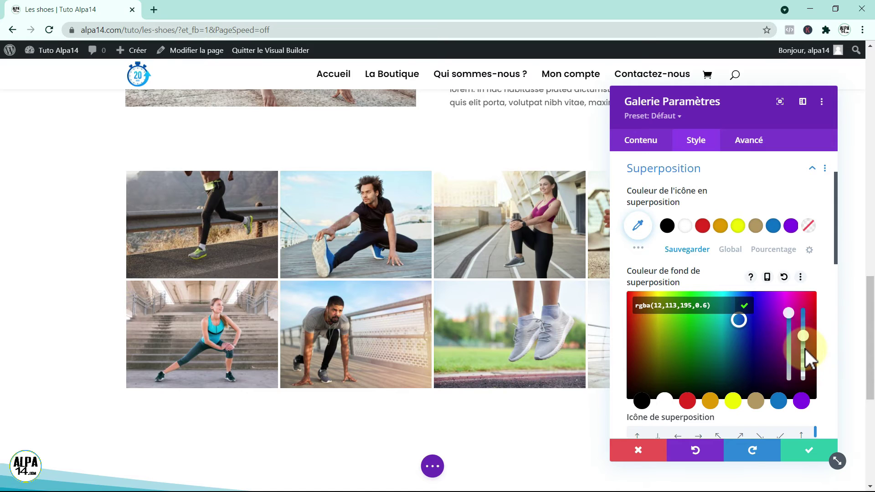
left_click(801, 341)
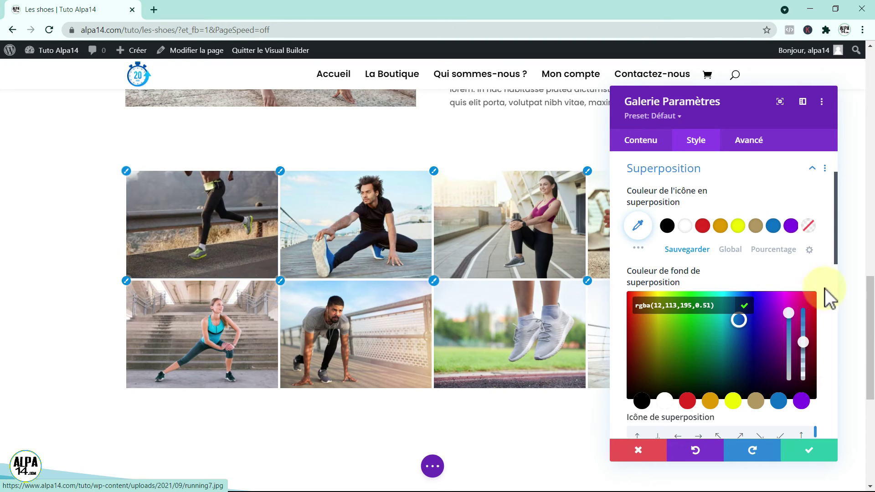
Step: Set the gallery's overlay icon colour to white (#ffffff)
left_click_drag(837, 264, 833, 275)
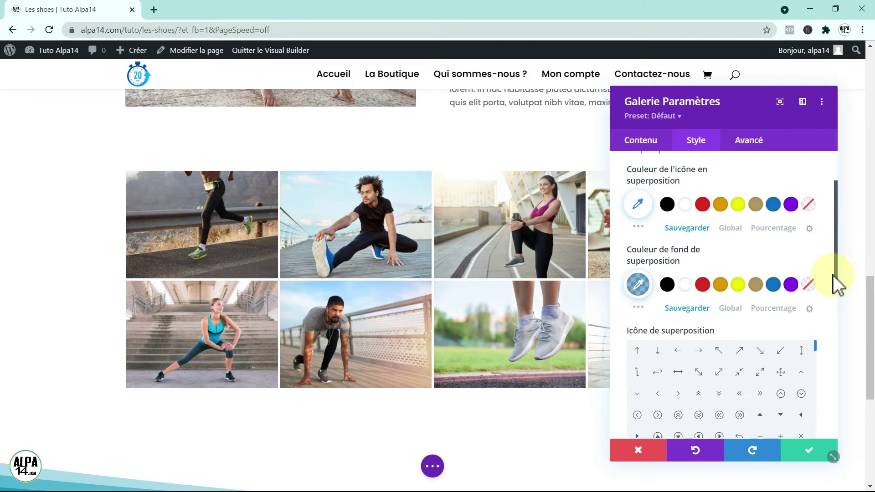
scroll(833, 275, "up", 2)
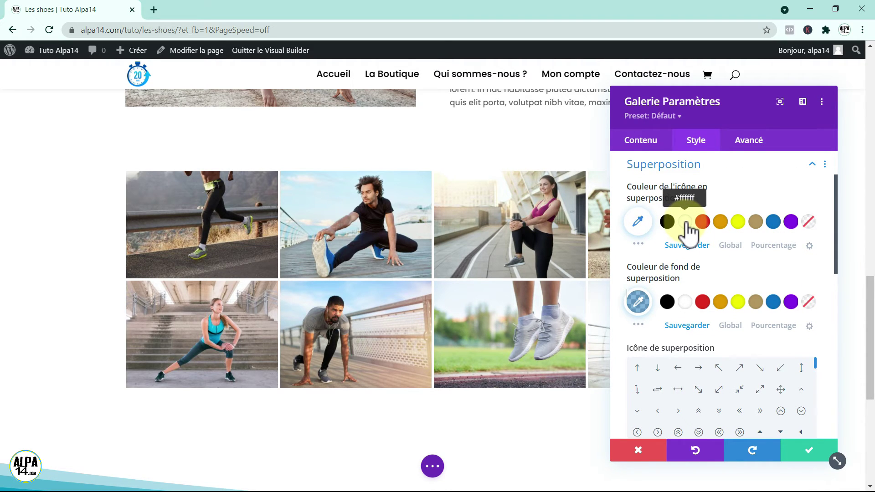
left_click(688, 227)
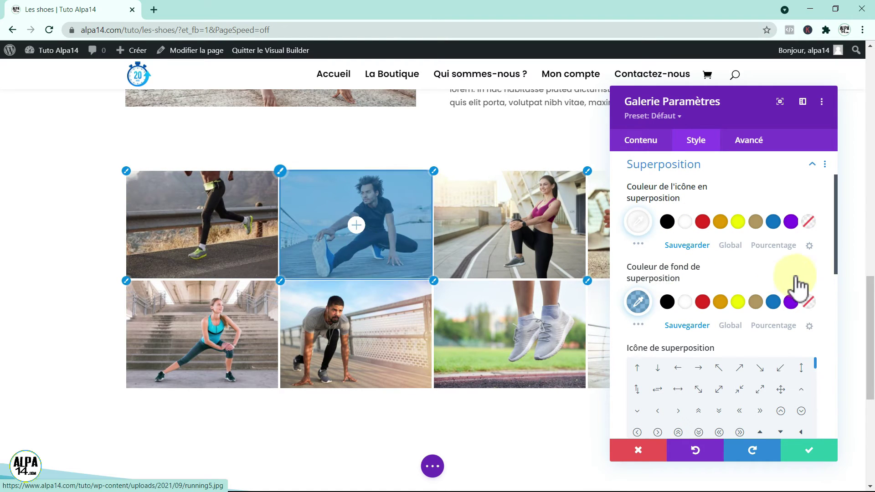
Step: Choose the magnifying glass with a plus sign as the gallery's overlay icon, and collapse the Superposition settings
left_click_drag(835, 246, 835, 288)
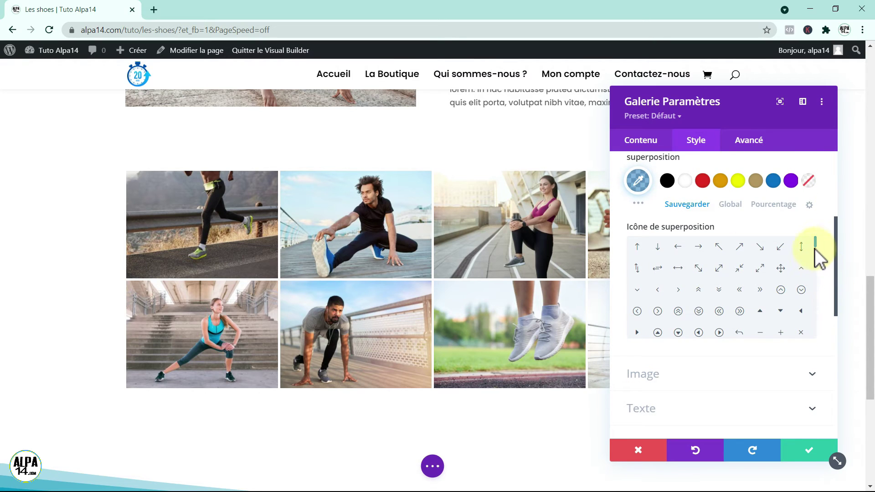
scroll(815, 247, "down", 2)
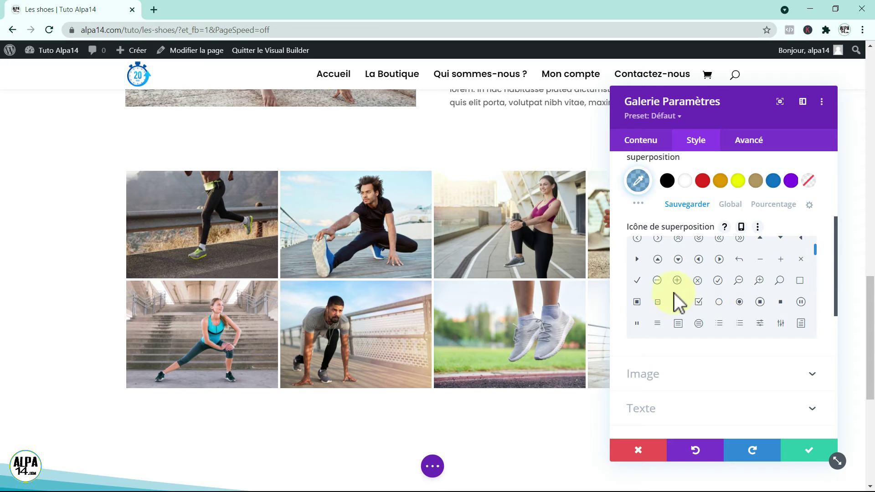
left_click(759, 284)
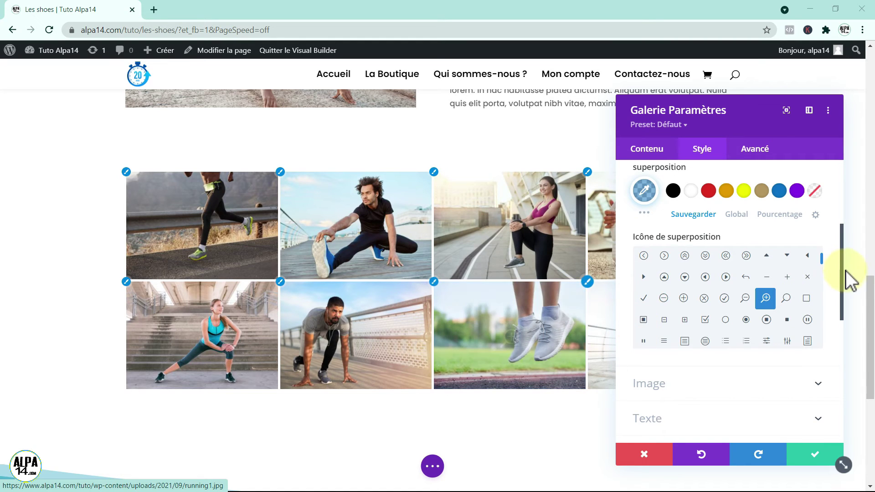
left_click_drag(841, 290, 853, 240)
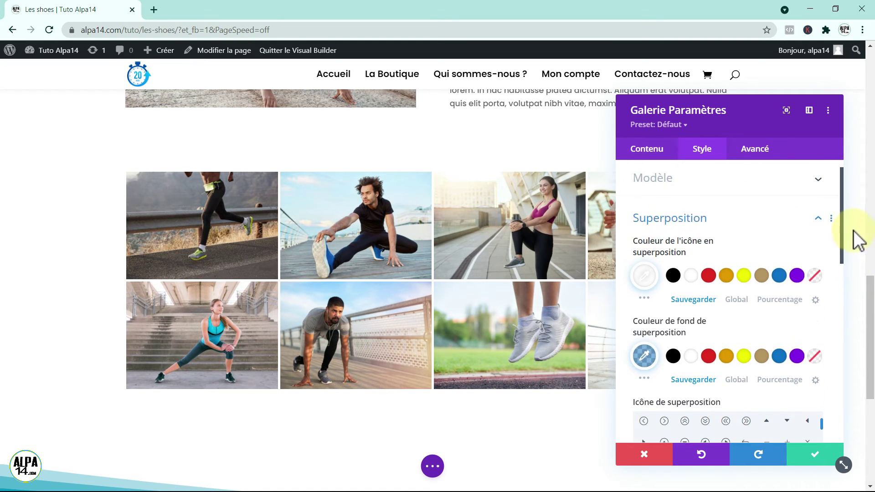
left_click(816, 218)
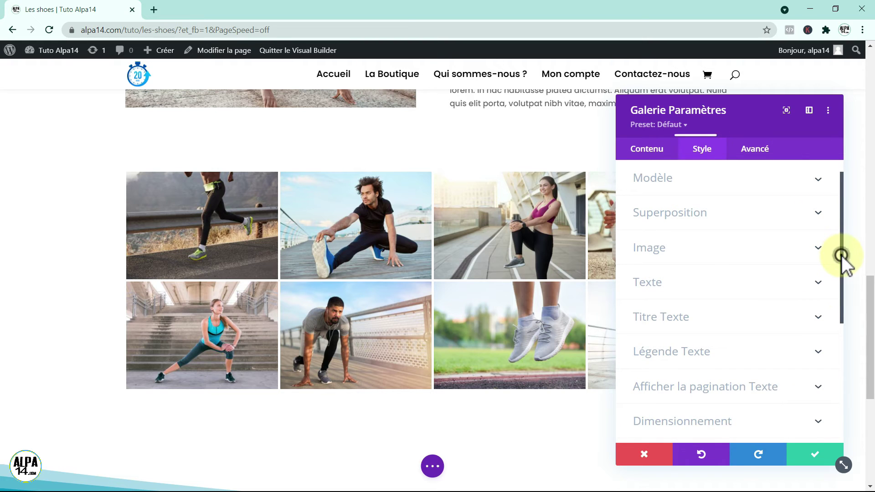
Step: Open the gallery's Modèle settings and examine the available layout options, keeping Grille selected
left_click_drag(841, 256, 821, 237)
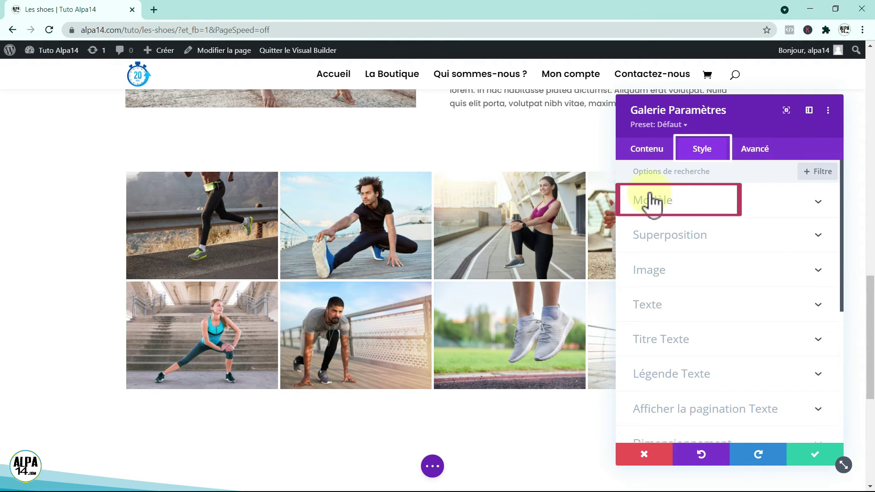
left_click(672, 203)
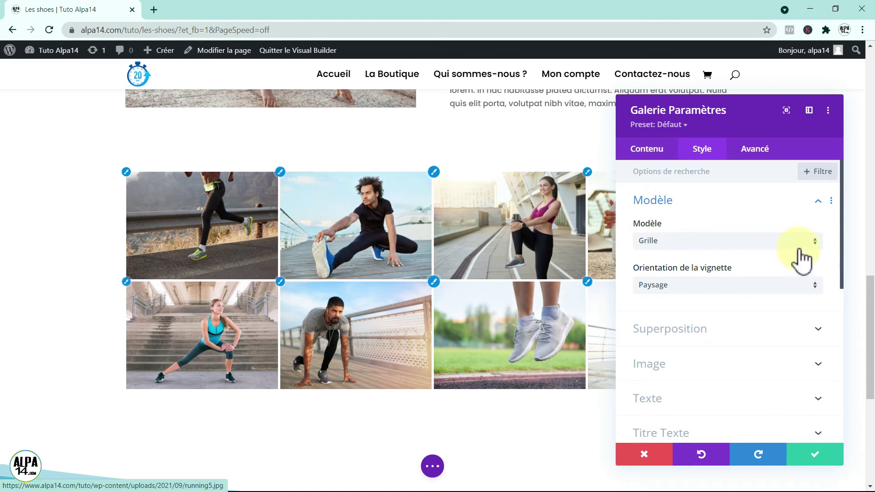
left_click(817, 240)
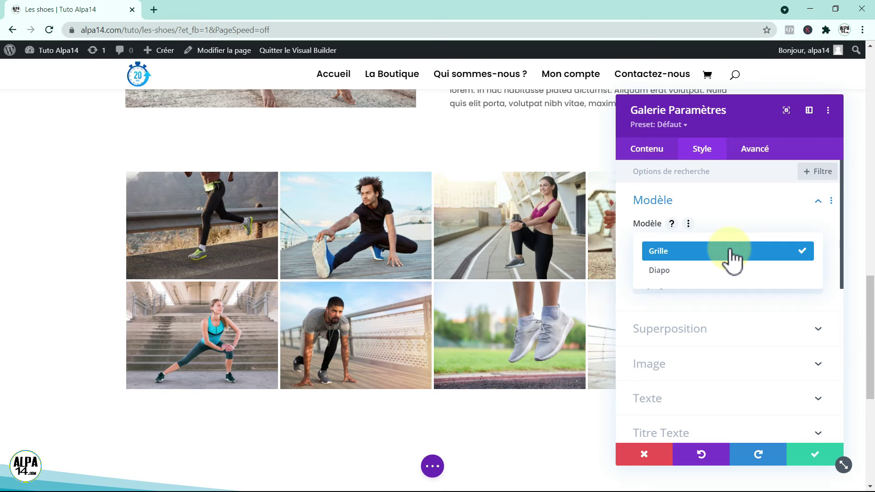
left_click(623, 228)
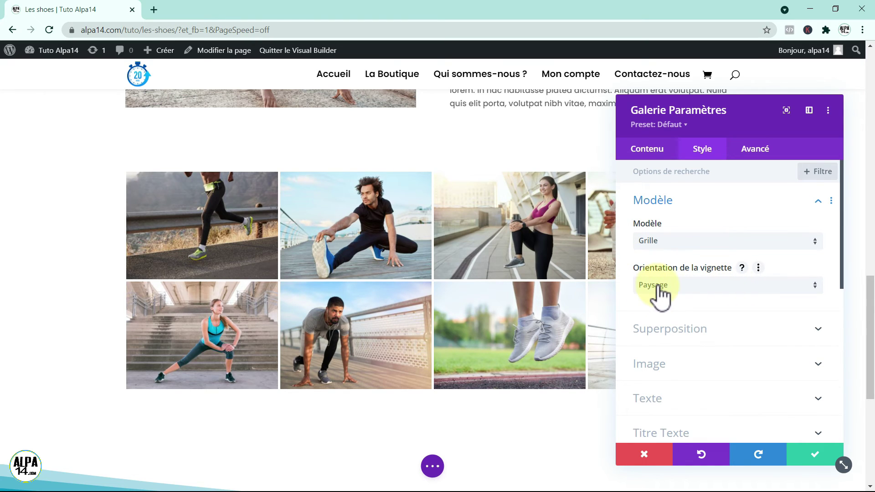
Step: Try the Portrait orientation for the gallery's thumbnails and view the resulting layout
left_click(815, 286)
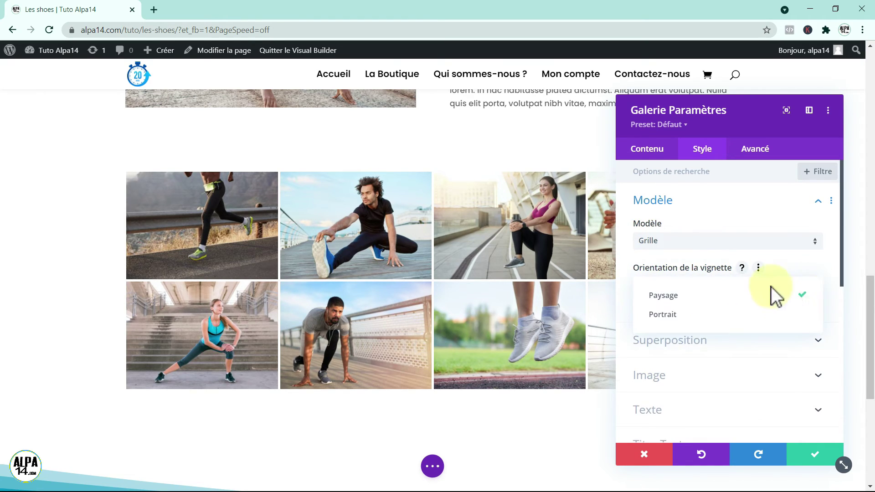
left_click(690, 315)
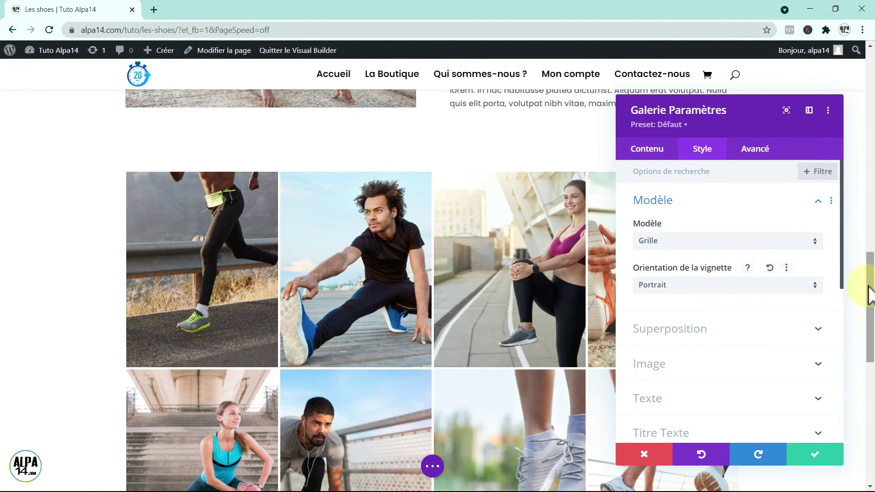
scroll(869, 295, "down", 2)
left_click_drag(746, 110, 705, 102)
left_click_drag(870, 327, 871, 315)
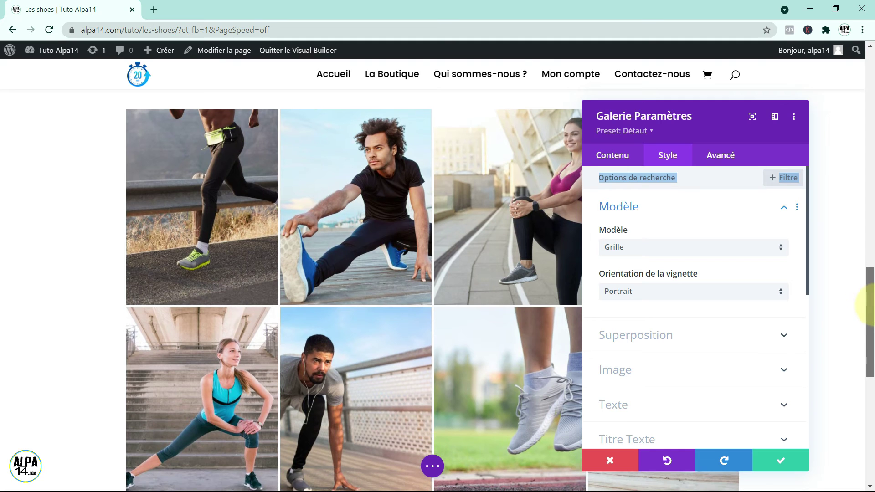
Step: Set the gallery's thumbnail orientation back to Paysage and save the module's changes
left_click(782, 289)
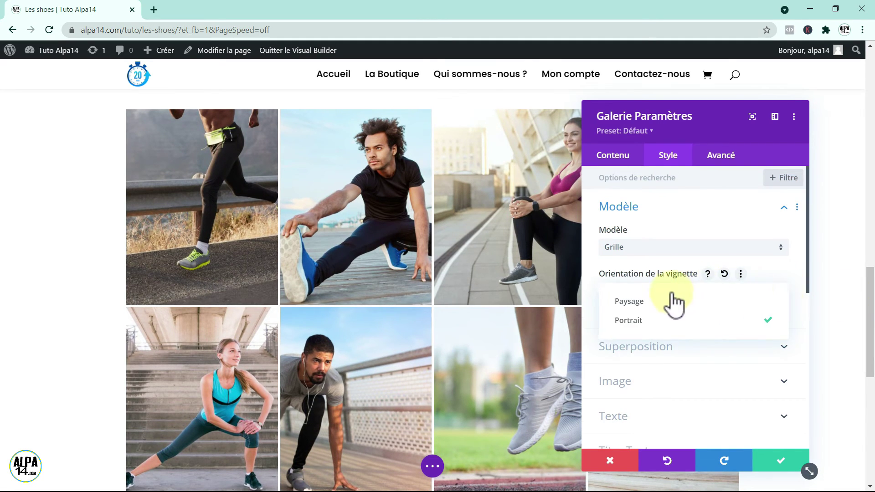
left_click(673, 303)
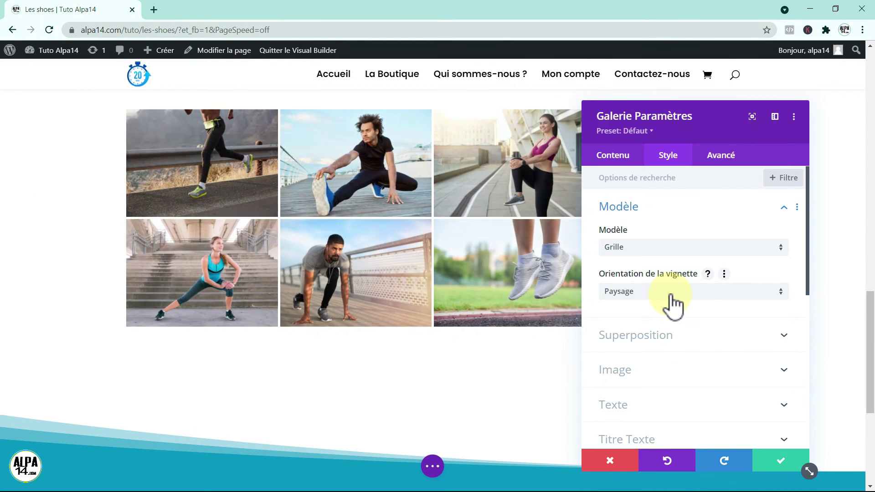
left_click(779, 461)
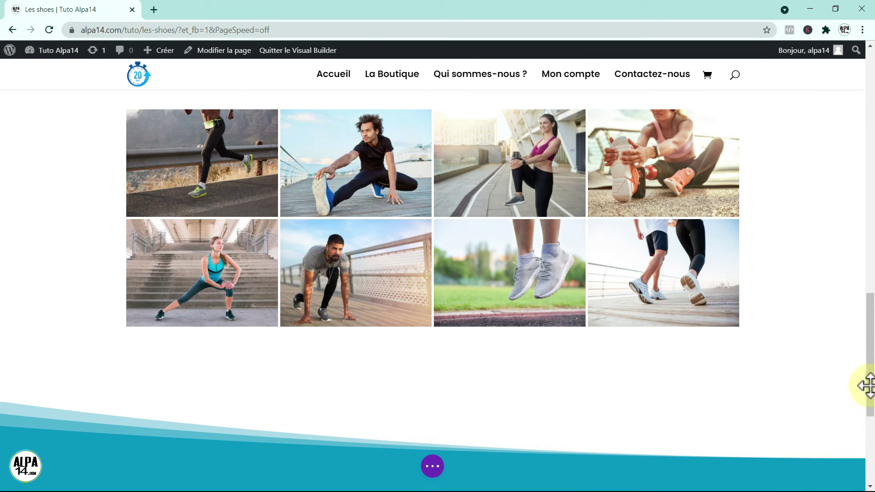
Step: Save the Les shoes page and exit the Visual Builder
left_click_drag(869, 388, 869, 361)
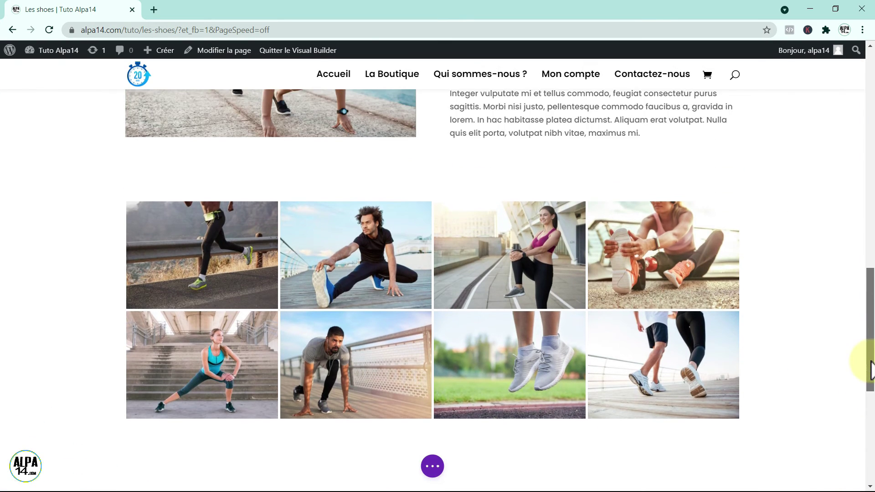
left_click(439, 469)
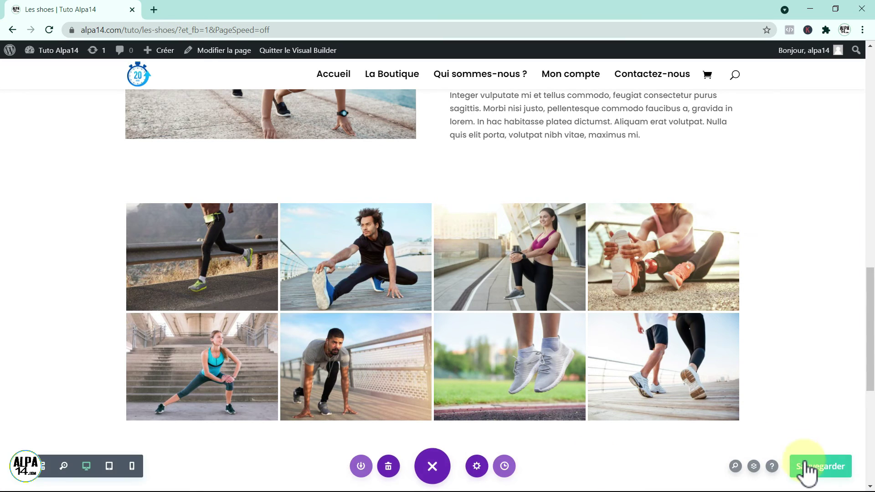
left_click(805, 467)
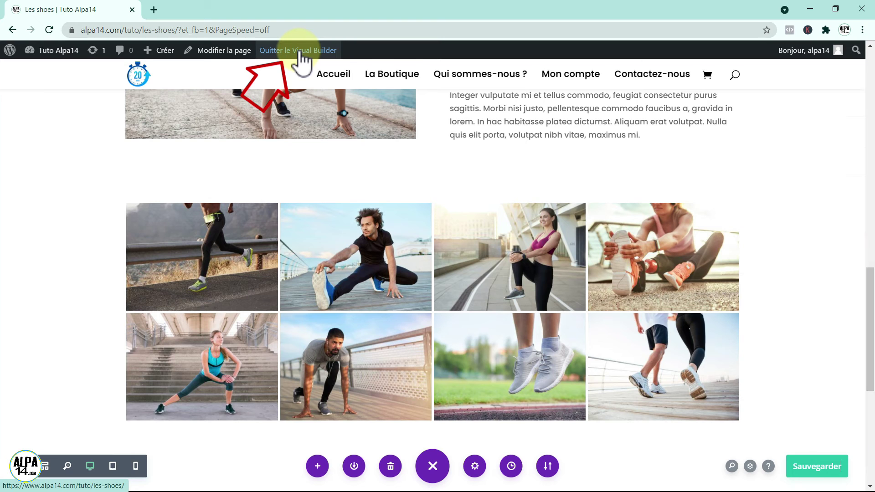
left_click(300, 51)
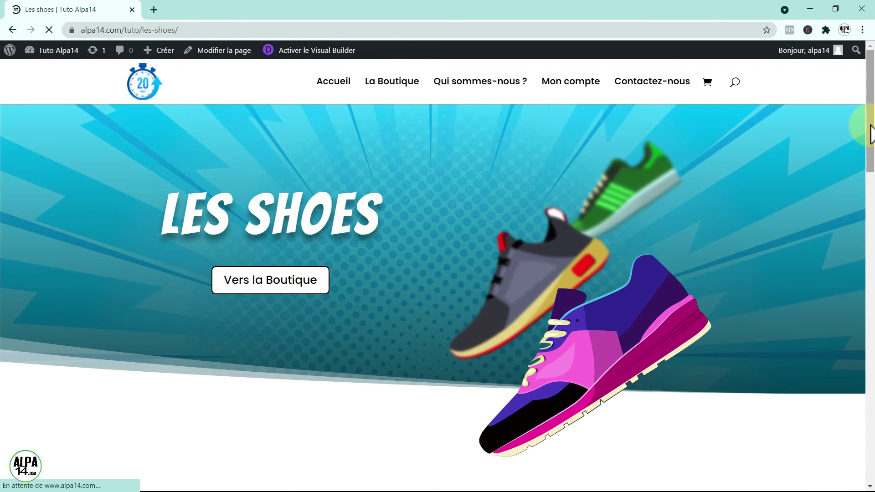
Step: On the live page, find the gallery and open its second image, running8, in the enlarged view
left_click_drag(870, 132, 870, 362)
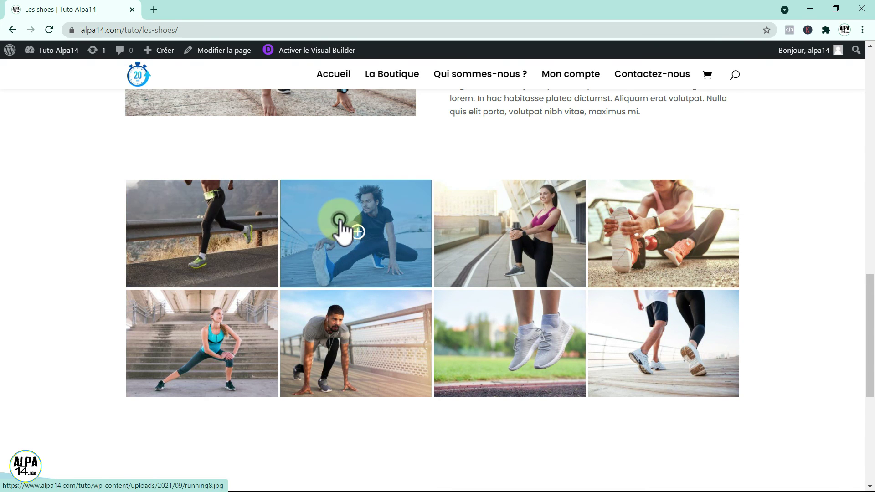
left_click(343, 230)
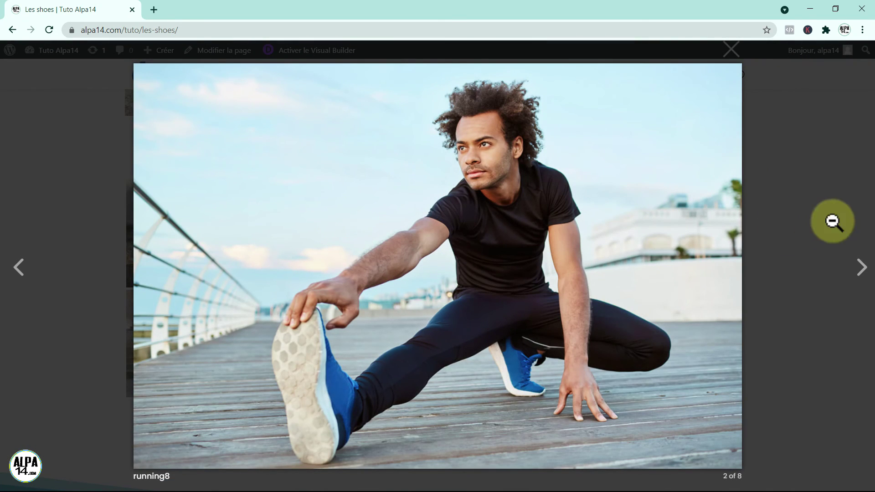
Step: Browse forward three images from running8 in the enlarged gallery view and return to the page
left_click(861, 270)
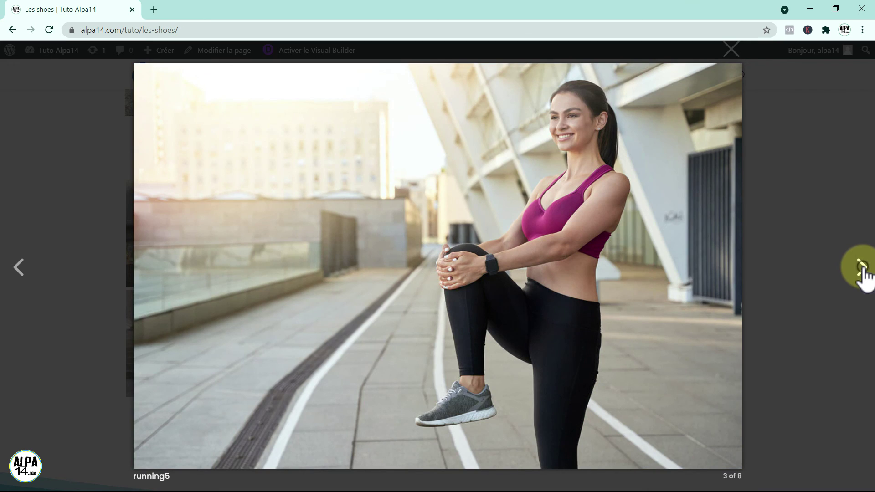
left_click(861, 269)
left_click(861, 270)
left_click(813, 180)
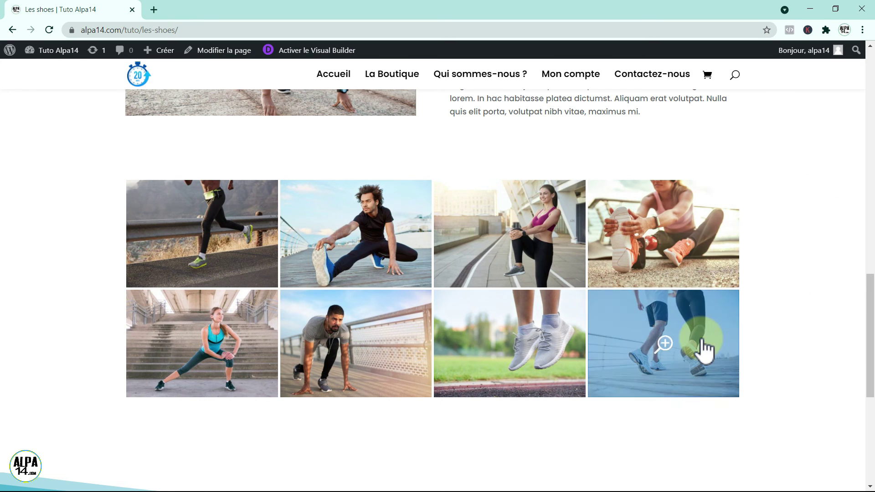
Step: Open the seventh gallery image, running7, enlarged, advance past the last image back to the first ones, and close the view
left_click(534, 342)
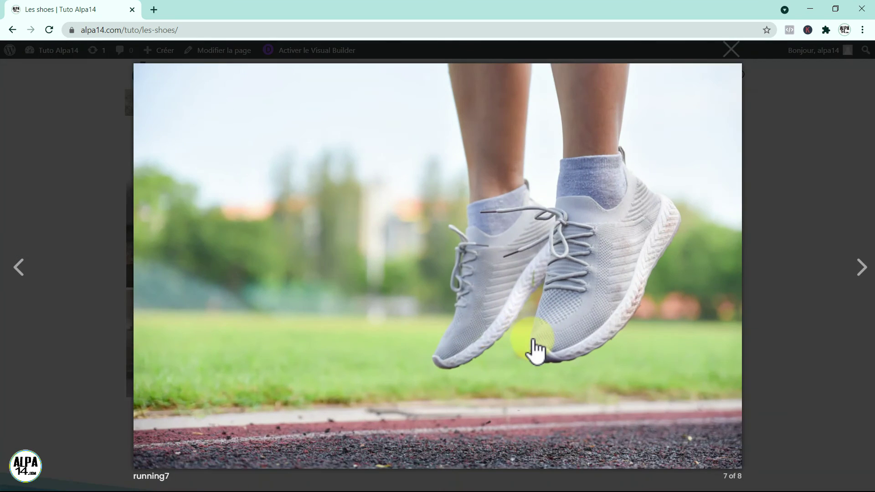
left_click(859, 269)
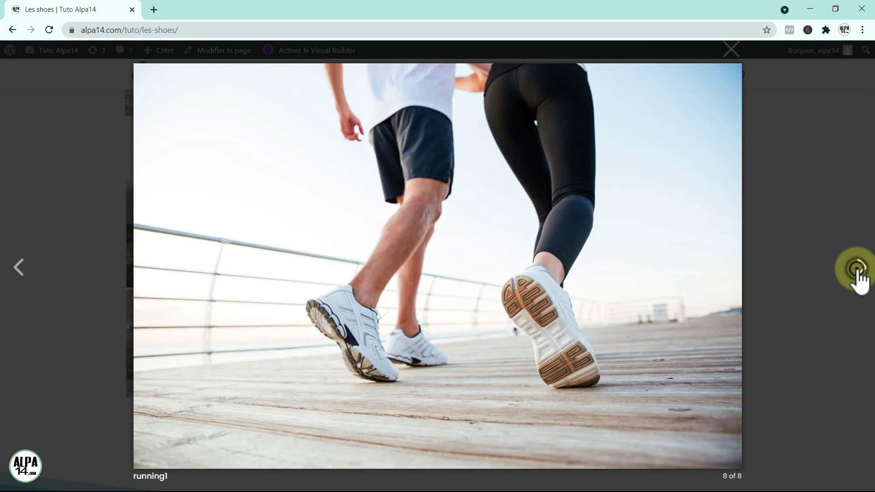
left_click(861, 273)
left_click(861, 276)
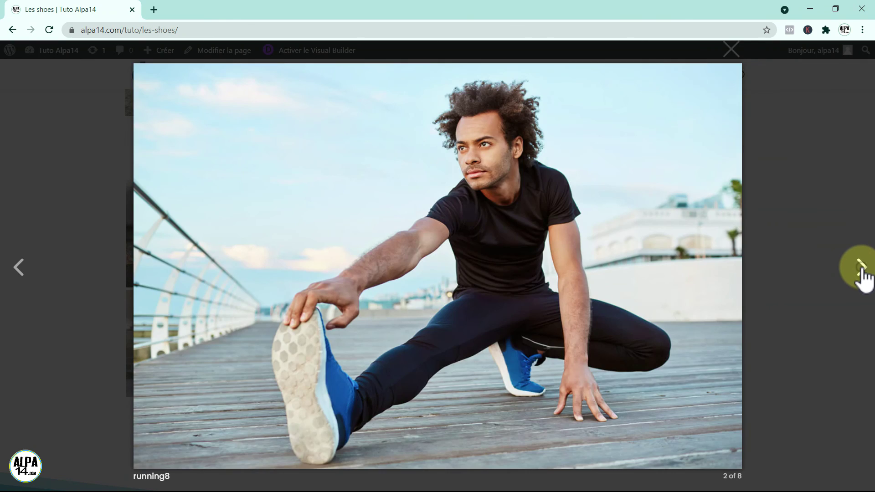
left_click(861, 276)
left_click(817, 199)
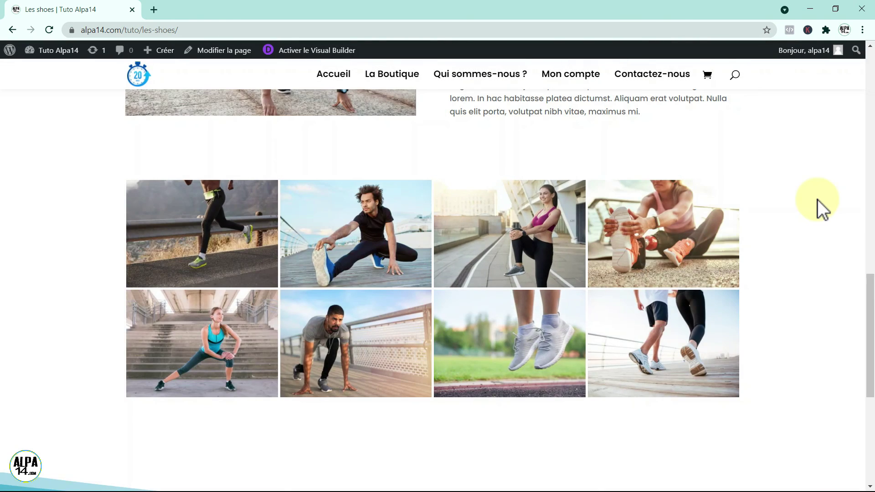